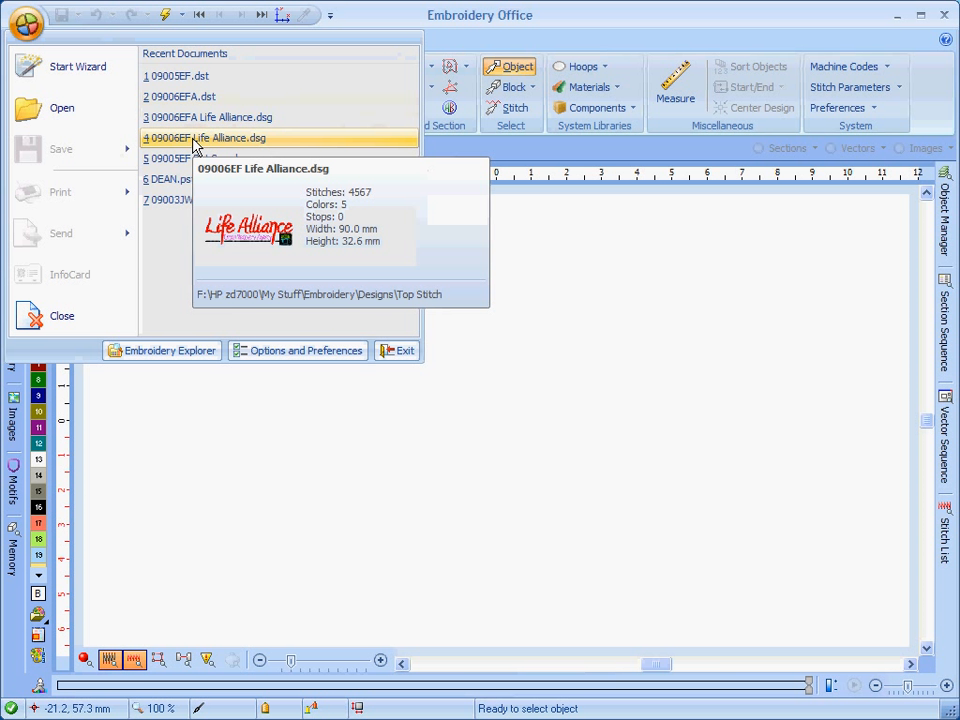
# Open the recent design 09005EF.dst and show the Object Manager with its full list of sections.
pyautogui.click(189, 80)
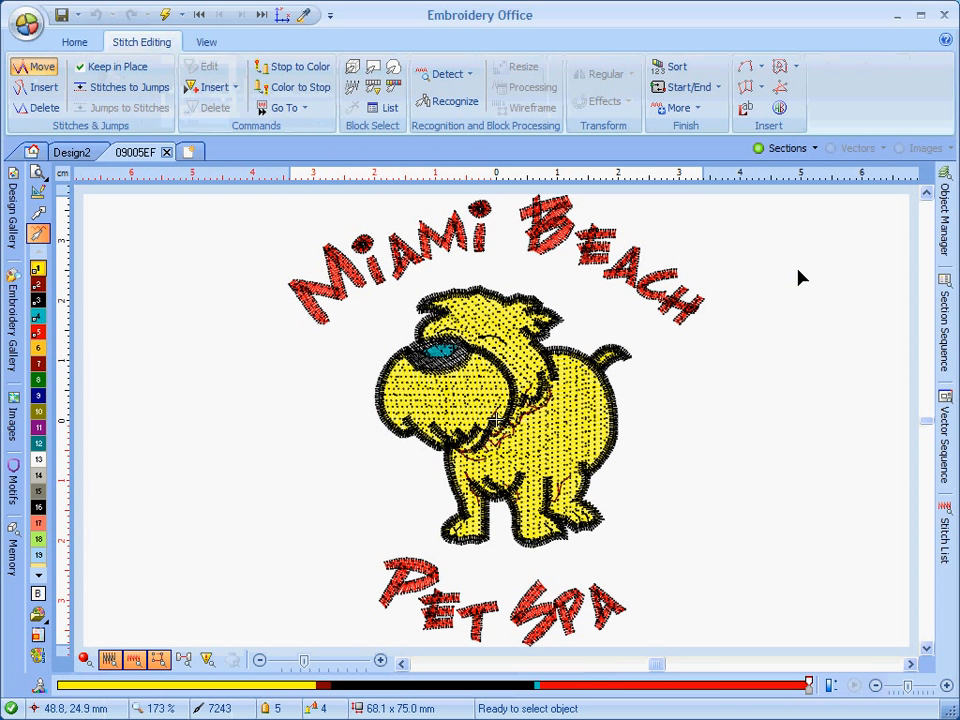
pyautogui.click(943, 215)
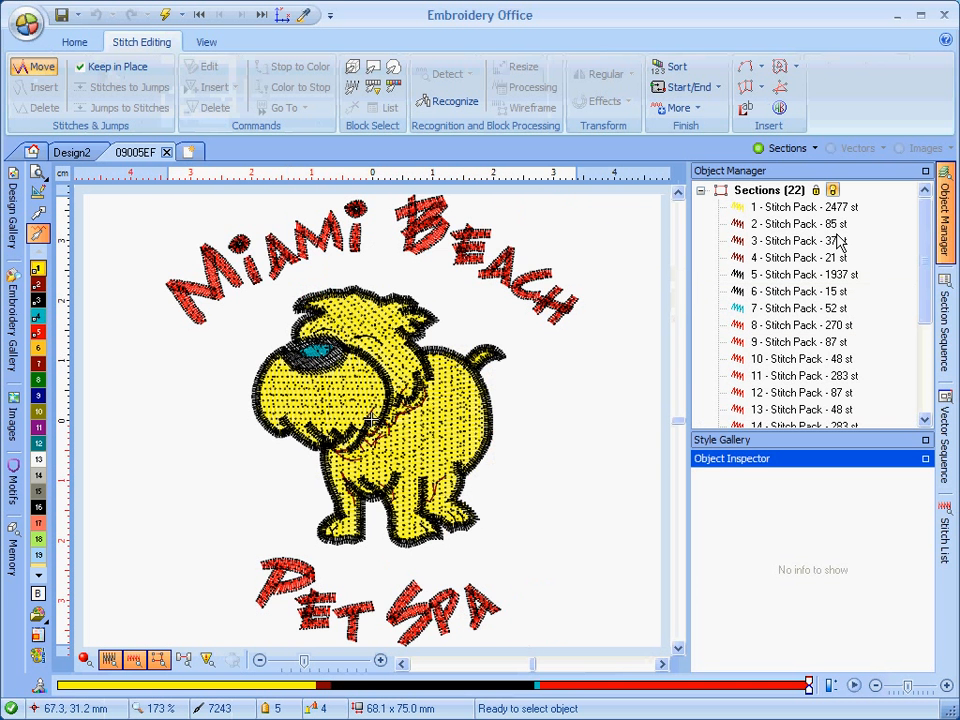
pyautogui.click(925, 172)
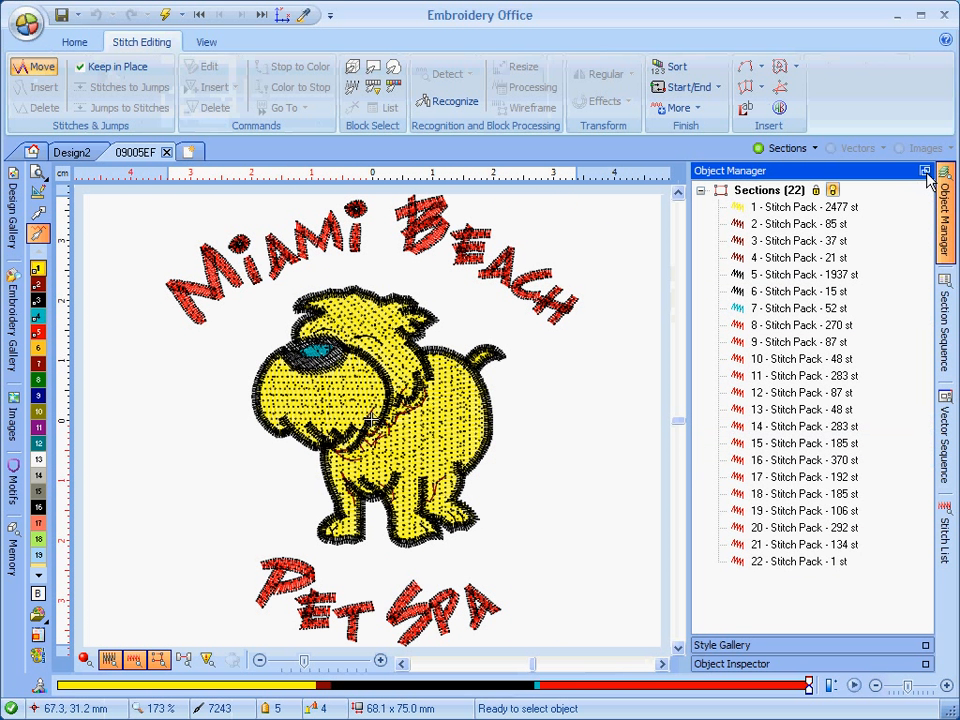
pyautogui.click(925, 172)
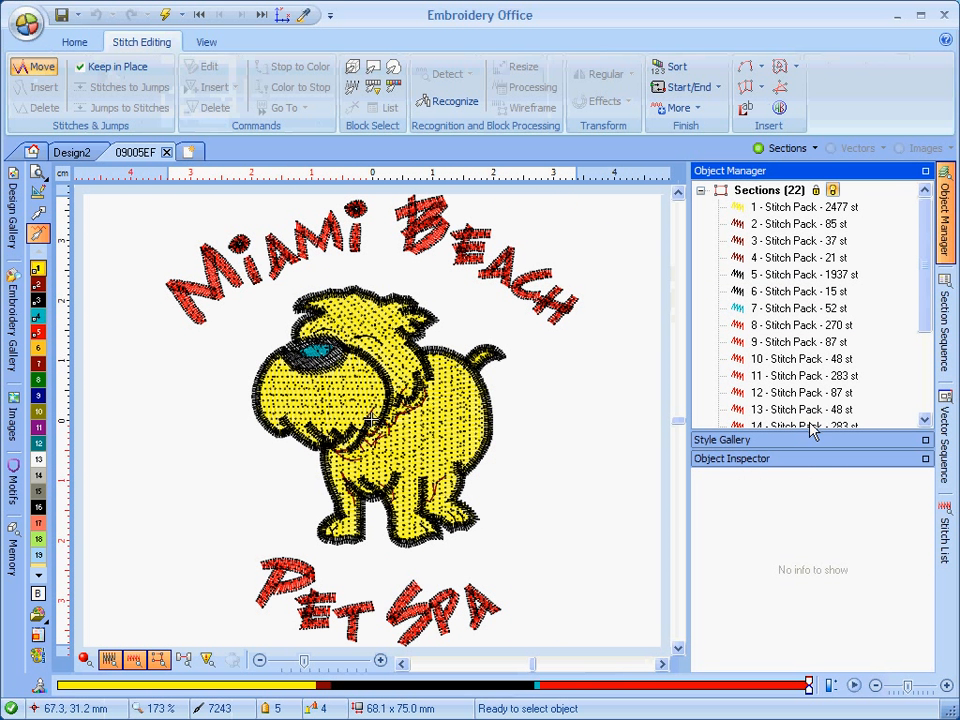
pyautogui.click(926, 172)
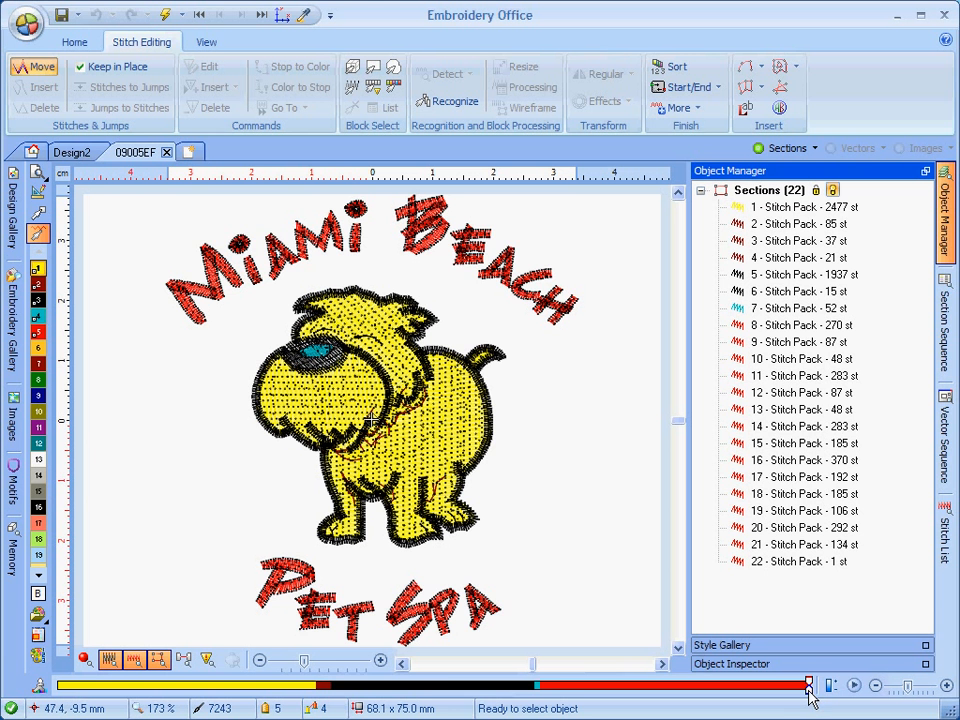
# Compare the design's sections in the Section Sequence and Object Manager panels.
pyautogui.moveTo(808, 688)
pyautogui.mouseDown()
pyautogui.moveTo(68, 690)
pyautogui.moveTo(808, 690)
pyautogui.mouseUp()
pyautogui.click(945, 315)
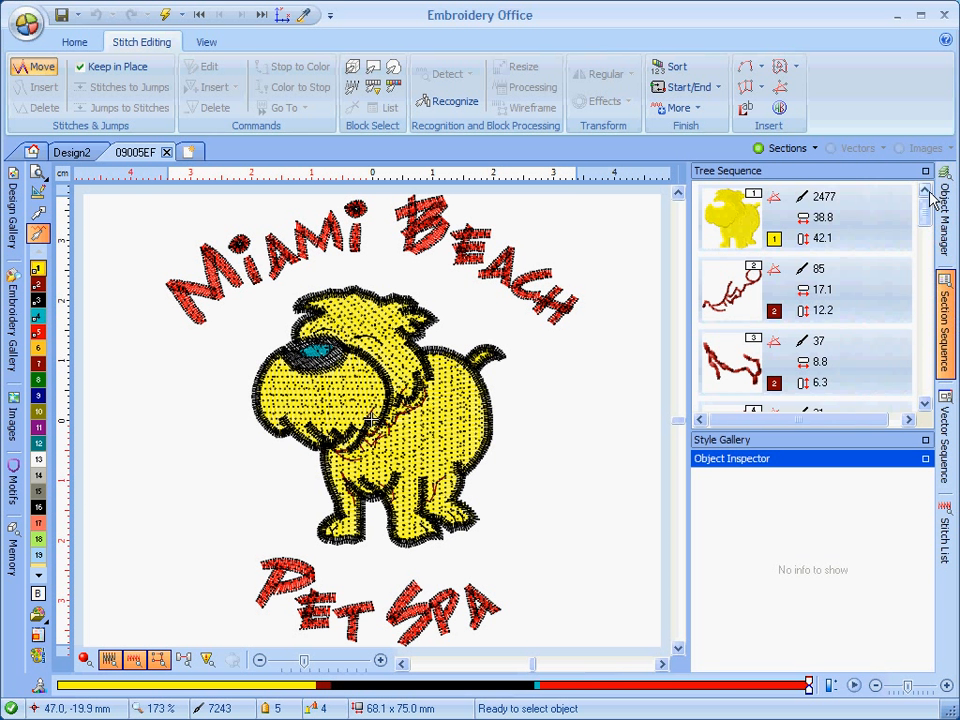
pyautogui.click(926, 171)
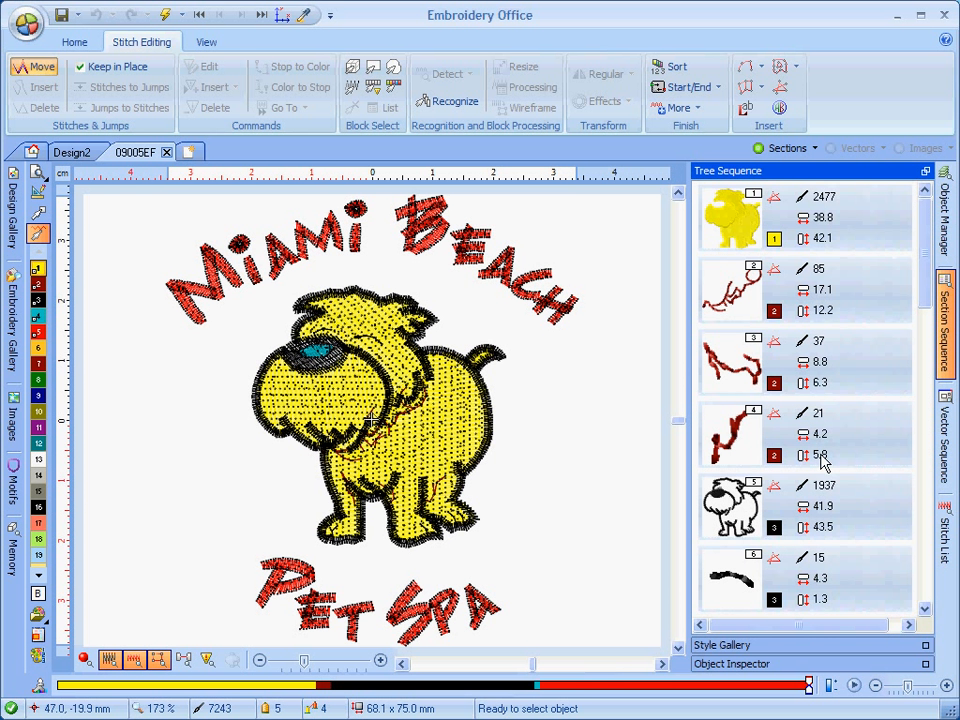
pyautogui.click(943, 230)
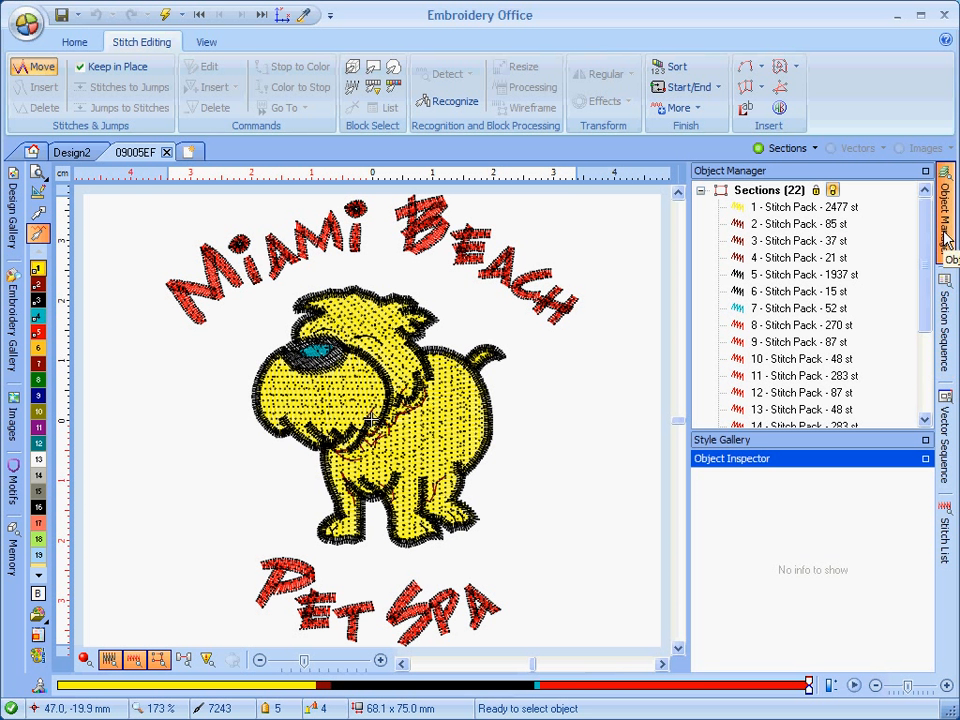
pyautogui.click(925, 172)
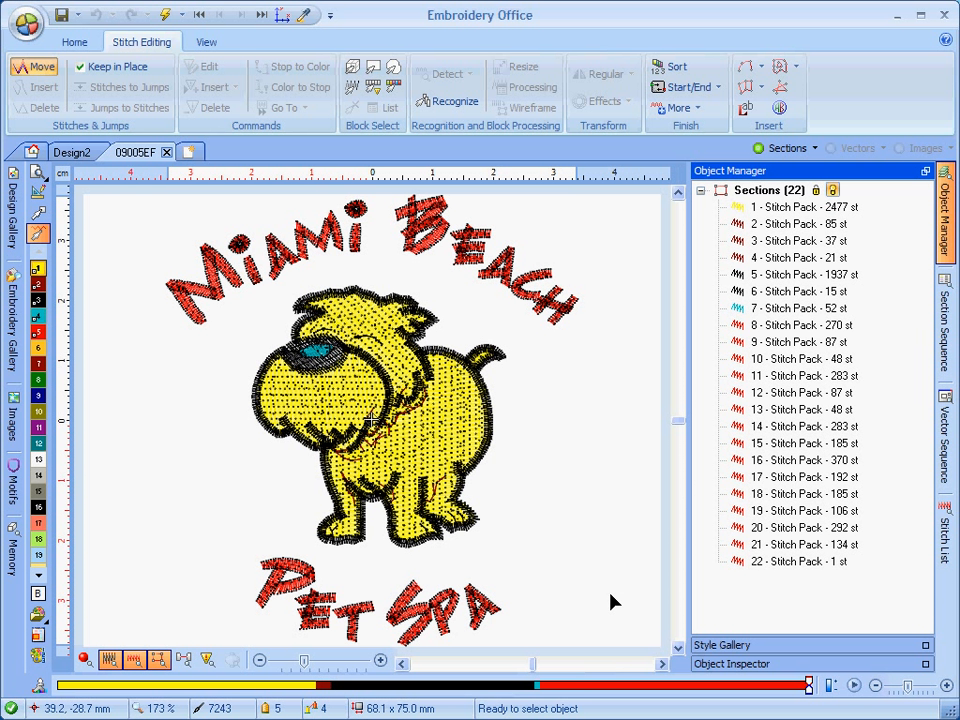
# Move the red sections to the beginning of the stitching sequence on the color bar.
pyautogui.click(587, 686)
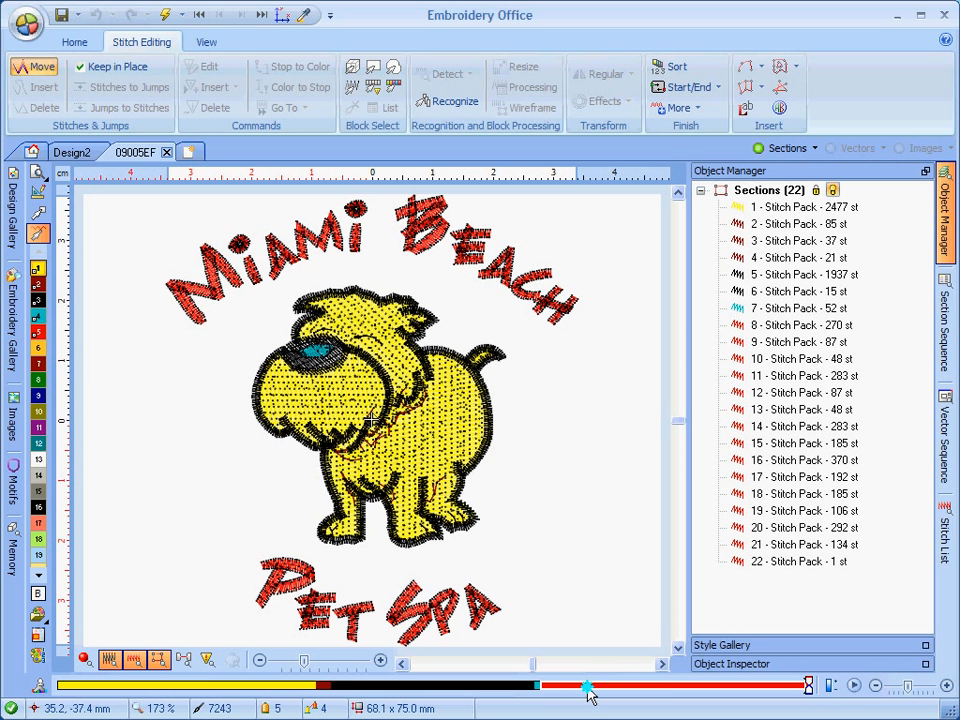
pyautogui.moveTo(588, 688); pyautogui.dragTo(94, 690)
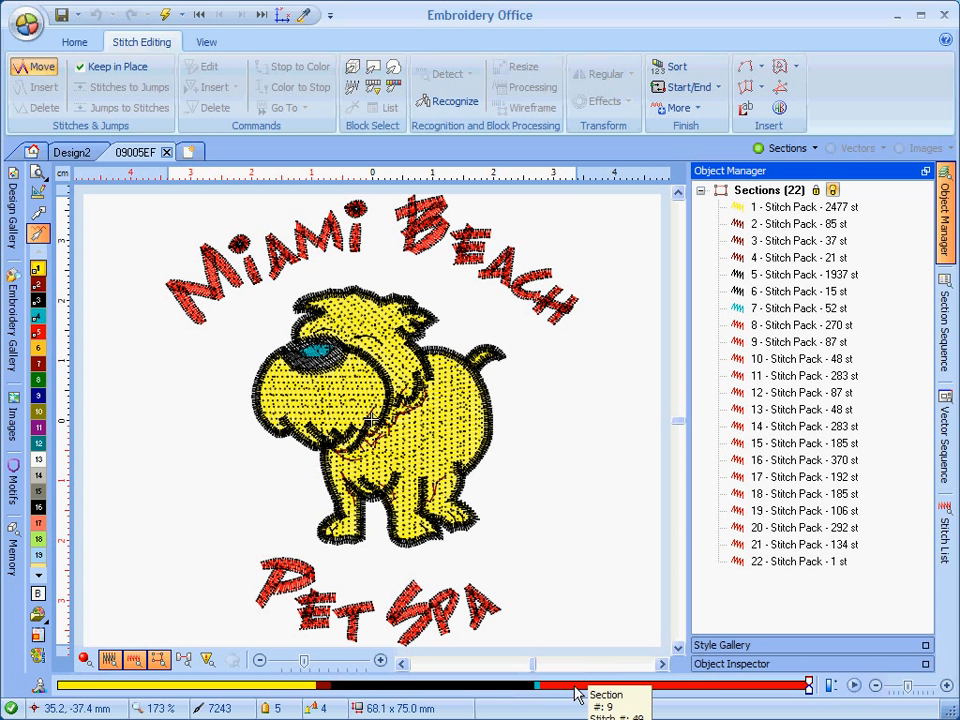
pyautogui.moveTo(578, 690); pyautogui.dragTo(112, 691)
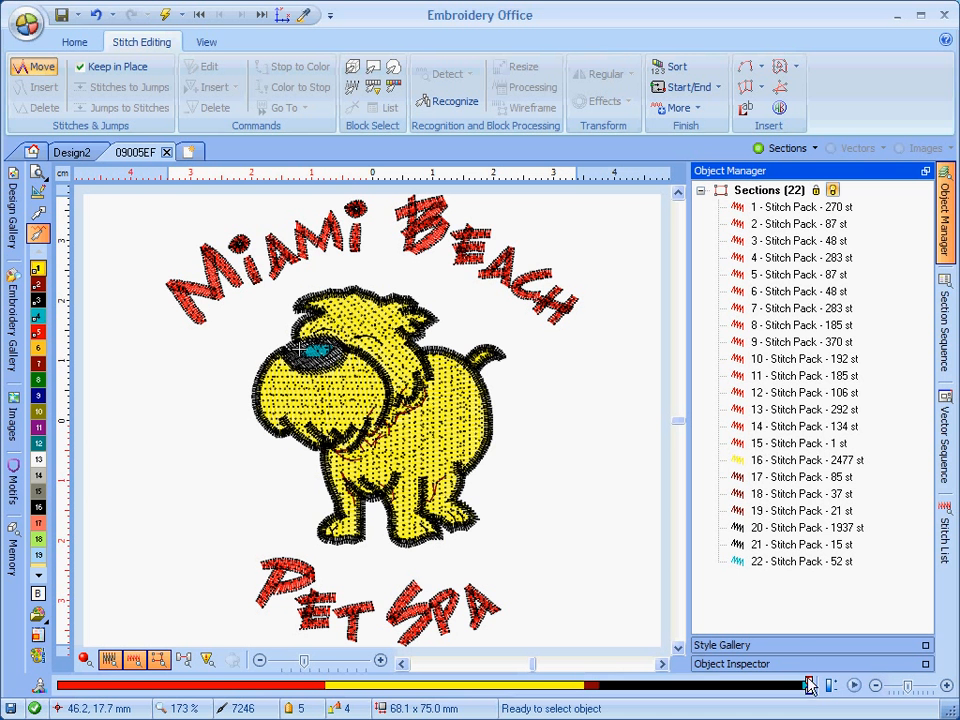
pyautogui.moveTo(809, 692)
pyautogui.mouseDown()
pyautogui.moveTo(60, 697)
pyautogui.moveTo(813, 703)
pyautogui.mouseUp()
# Select individual sections in the list to identify which letters of the design they contain.
pyautogui.click(788, 310)
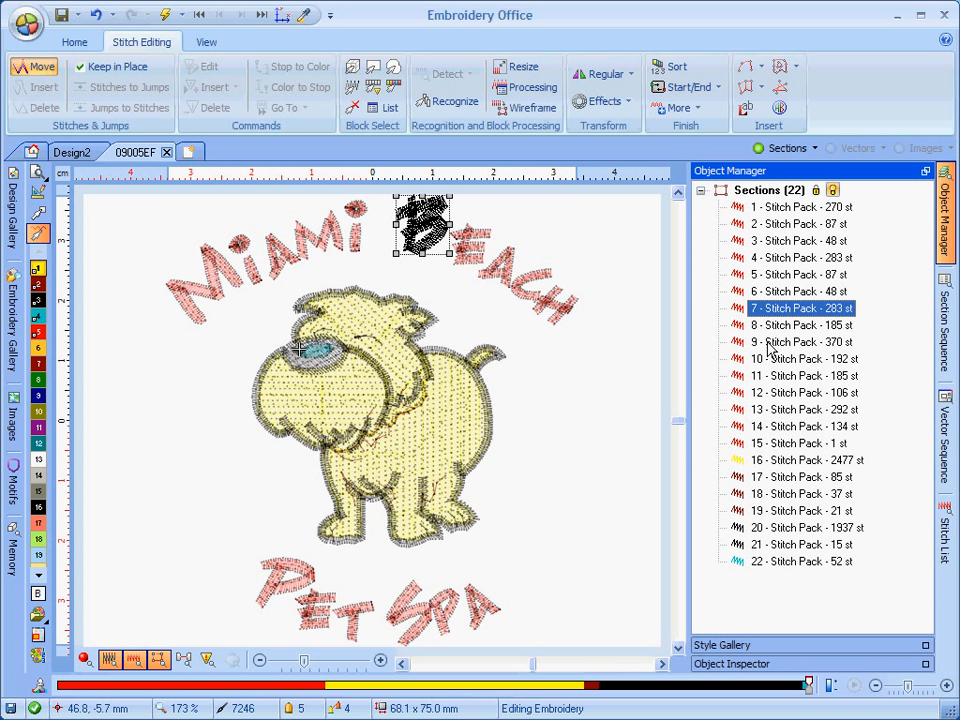
pyautogui.click(767, 345)
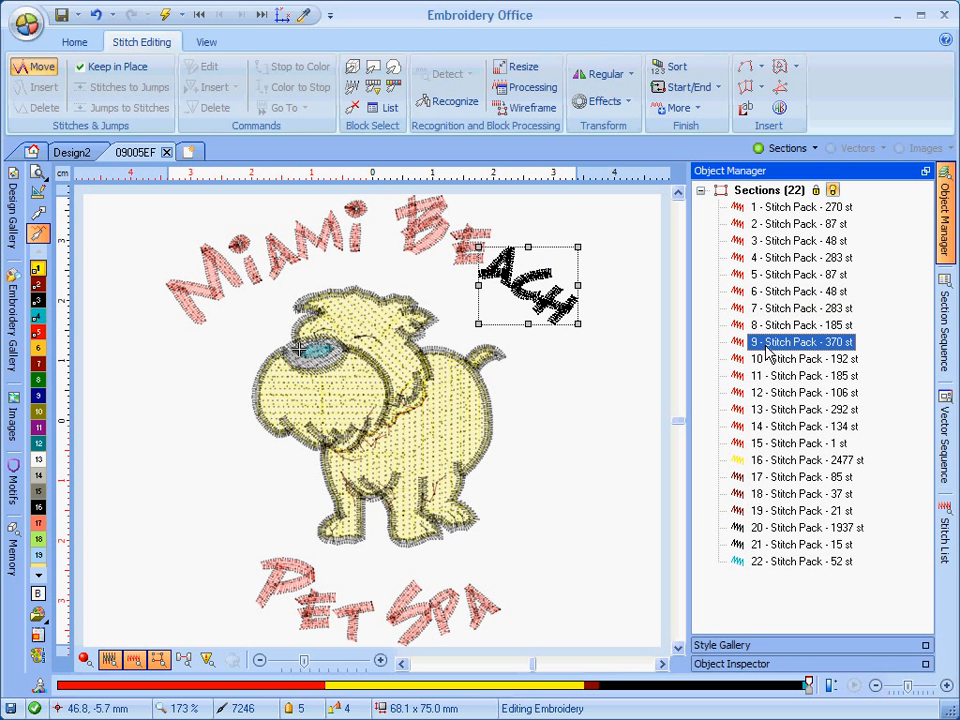
pyautogui.click(776, 360)
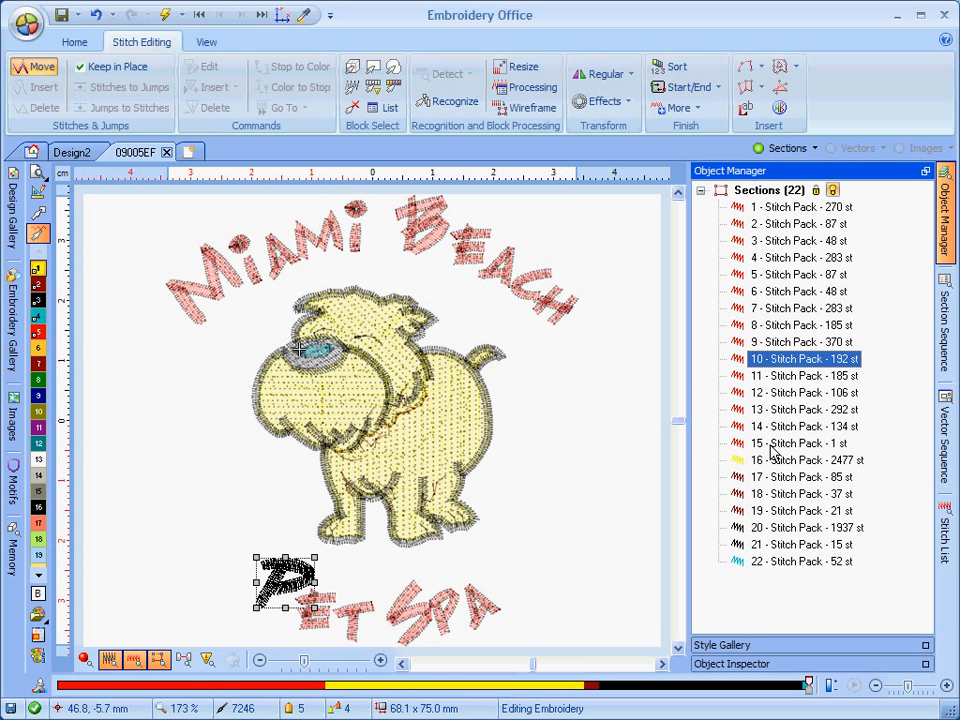
pyautogui.keyDown('shift'); pyautogui.click(773, 443); pyautogui.keyUp('shift')
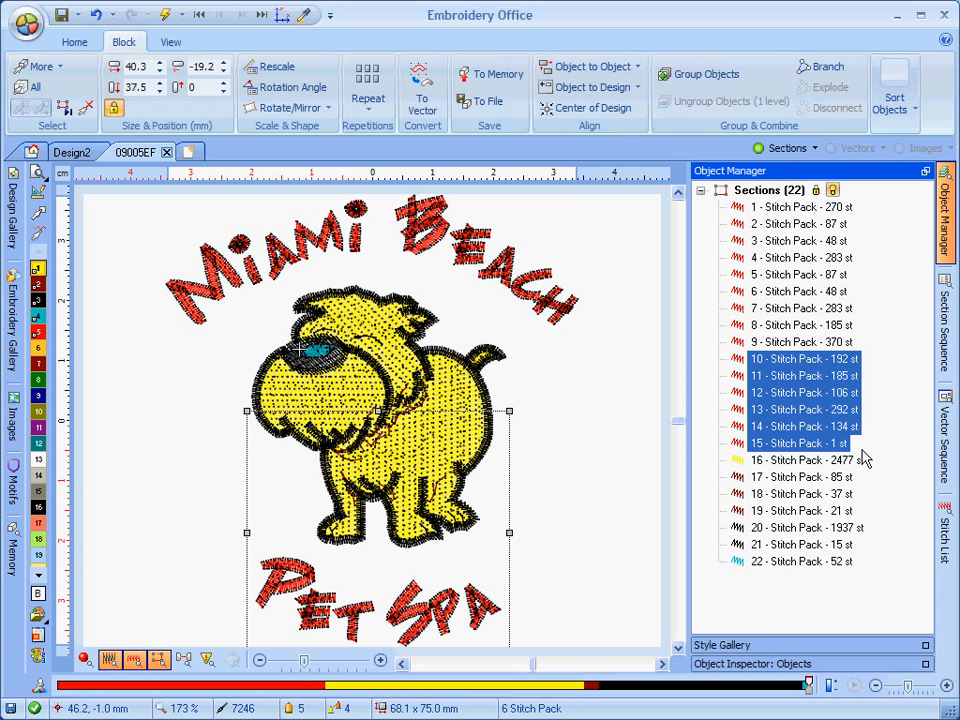
# Delete the single-stitch section 15 from the design.
pyautogui.doubleClick(810, 446)
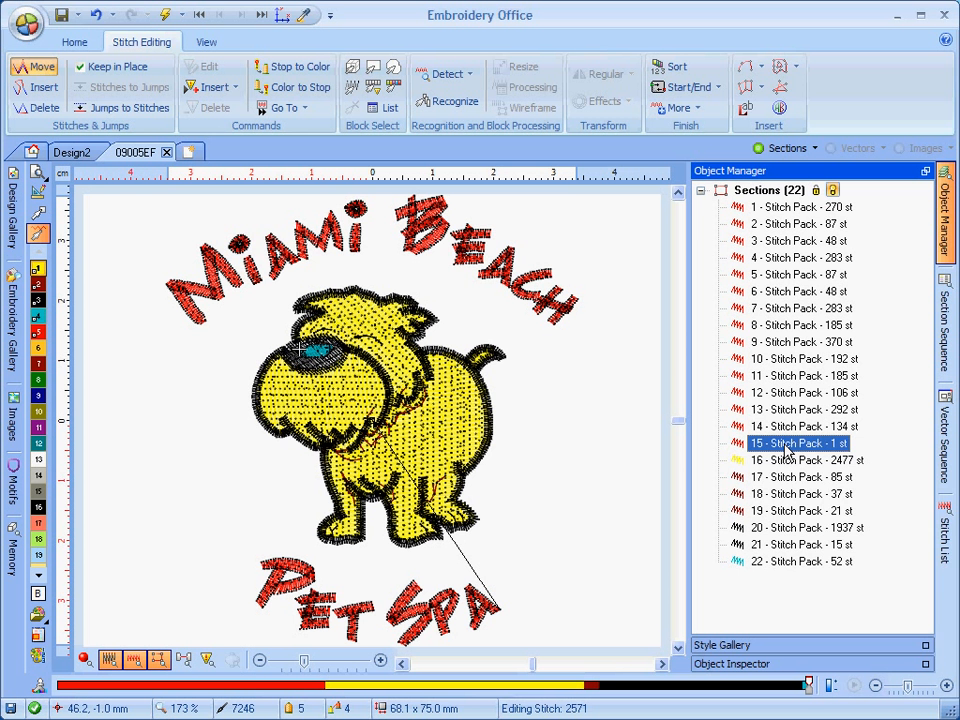
pyautogui.rightClick(787, 452)
pyautogui.click(770, 450)
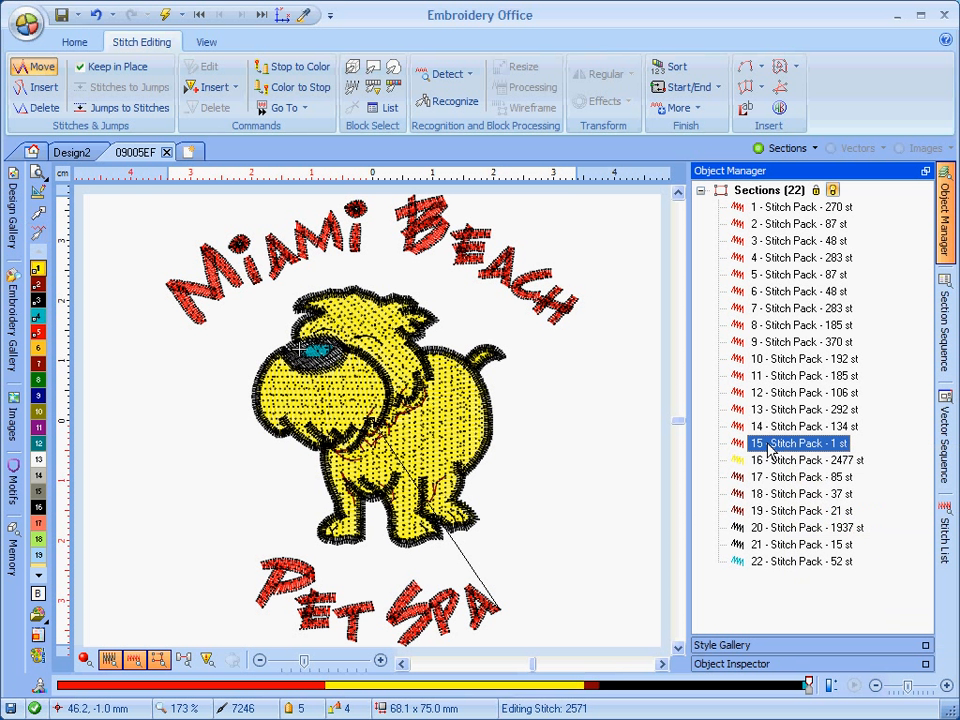
pyautogui.press('Delete')
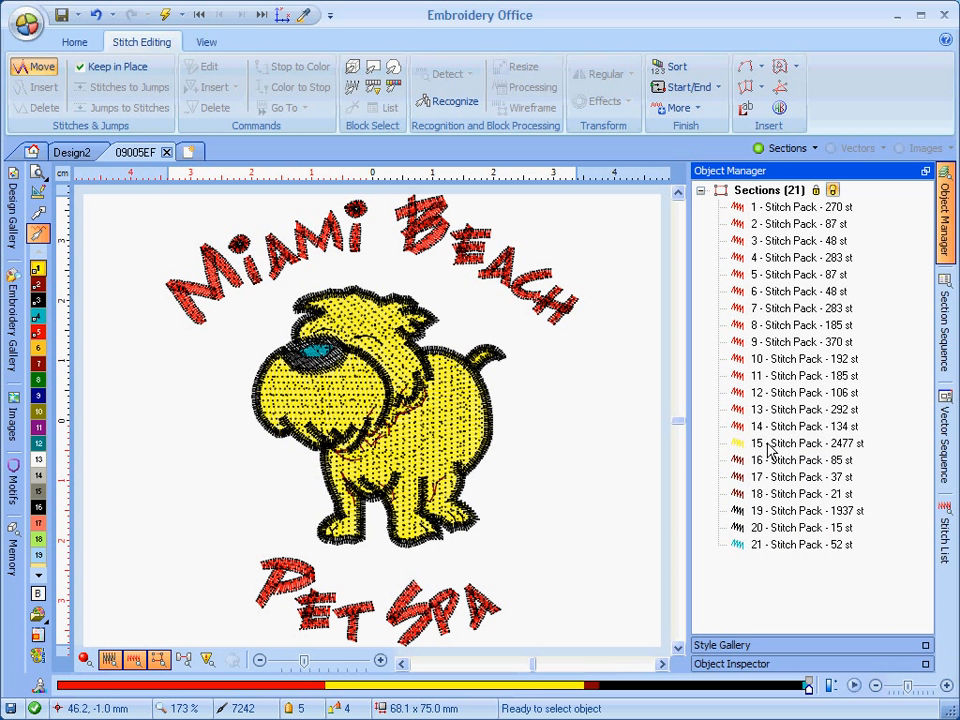
# Select the PET SPA letter sections 10 to 14 and recolor them with thread color 8 (green).
pyautogui.click(785, 343)
pyautogui.click(773, 359)
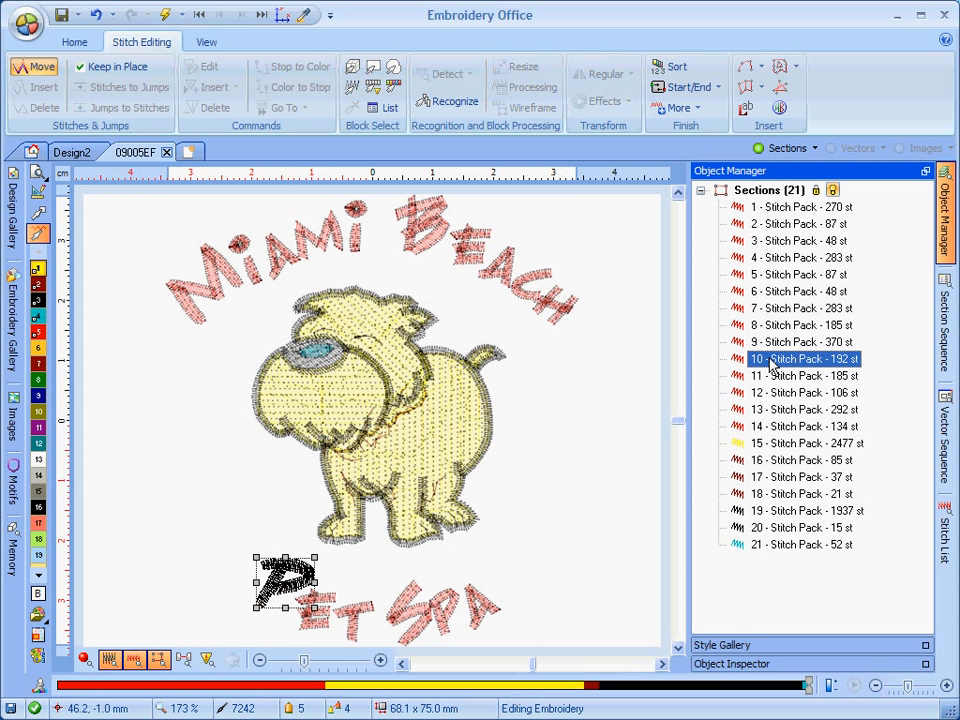
pyautogui.keyDown('shift'); pyautogui.click(775, 428); pyautogui.keyUp('shift')
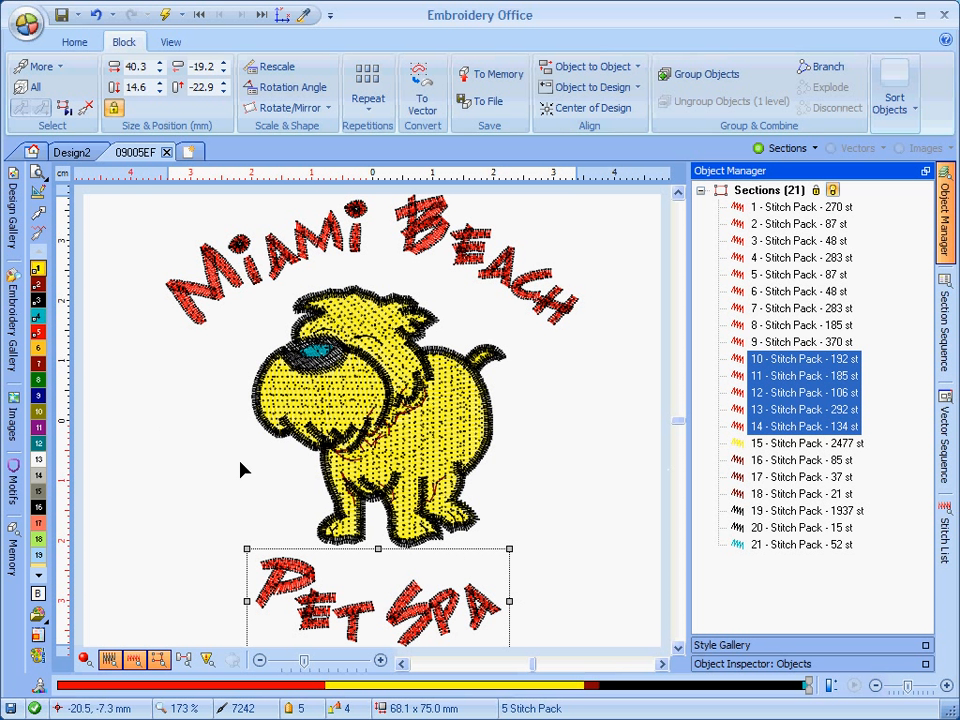
pyautogui.click(38, 381)
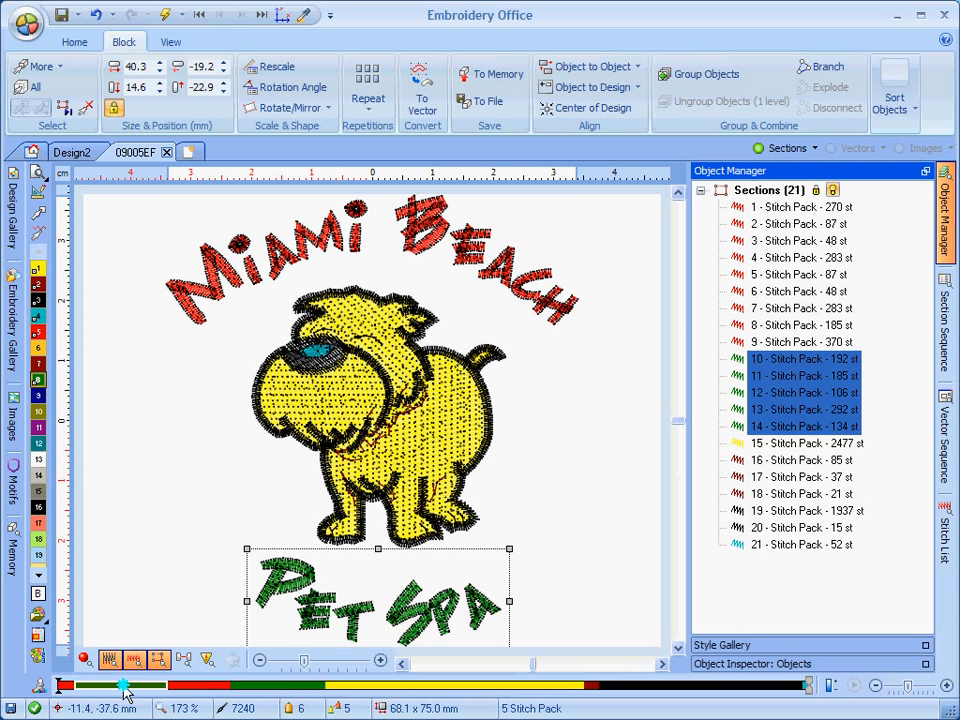
# Move the green PET SPA sections to the start of the stitching order and review the section sequence.
pyautogui.moveTo(118, 686); pyautogui.dragTo(118, 687)
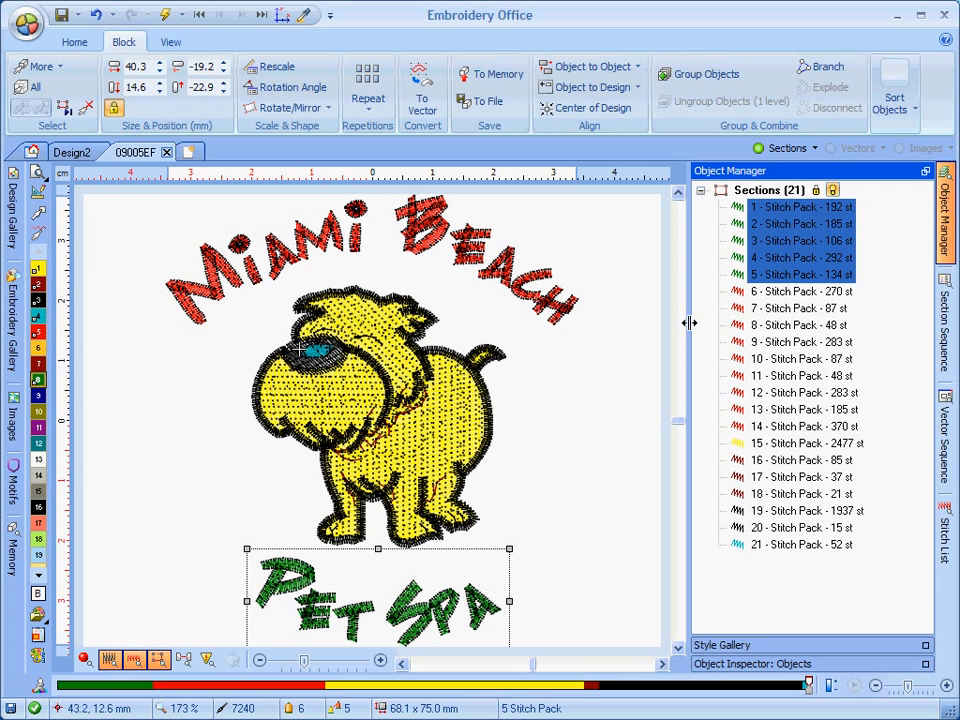
pyautogui.click(950, 340)
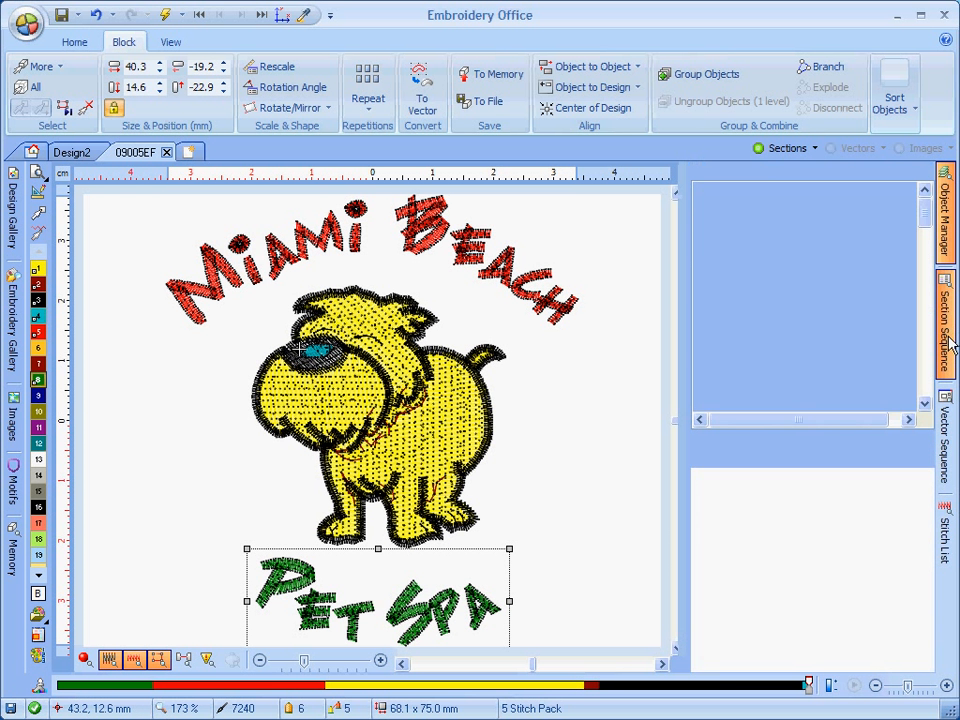
pyautogui.click(926, 171)
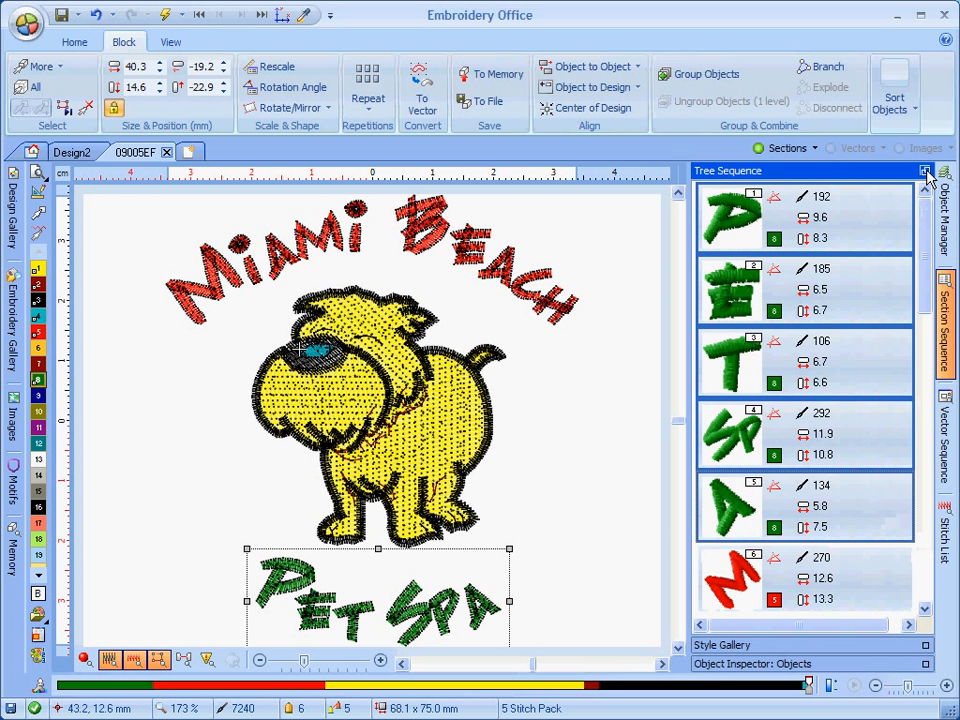
pyautogui.click(620, 601)
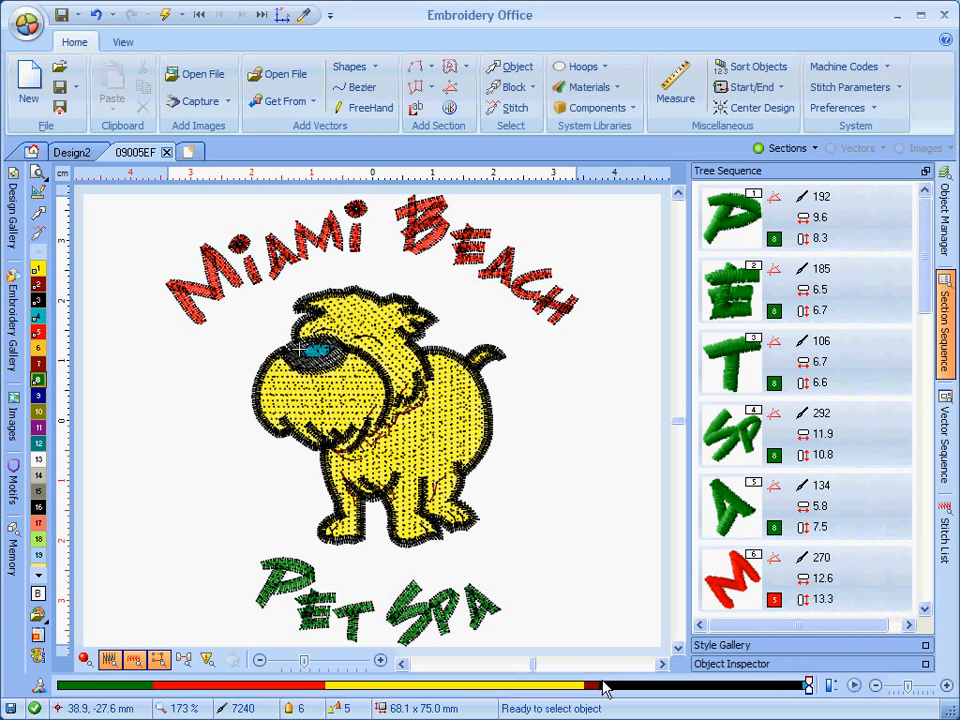
pyautogui.moveTo(812, 690)
pyautogui.mouseDown()
pyautogui.moveTo(72, 690)
pyautogui.moveTo(805, 690)
pyautogui.mouseUp()
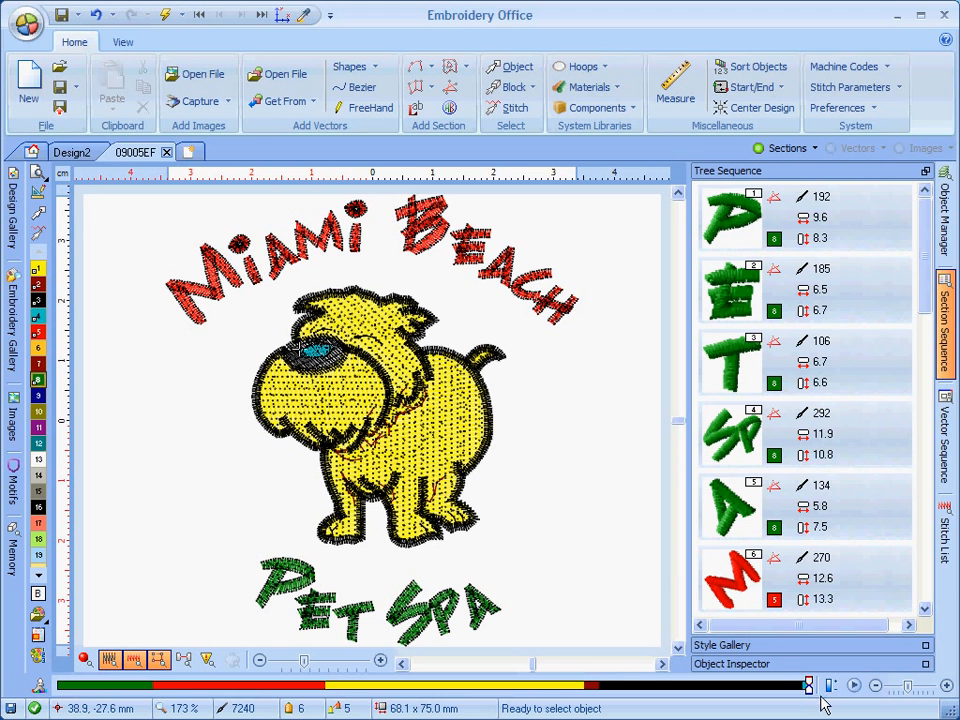